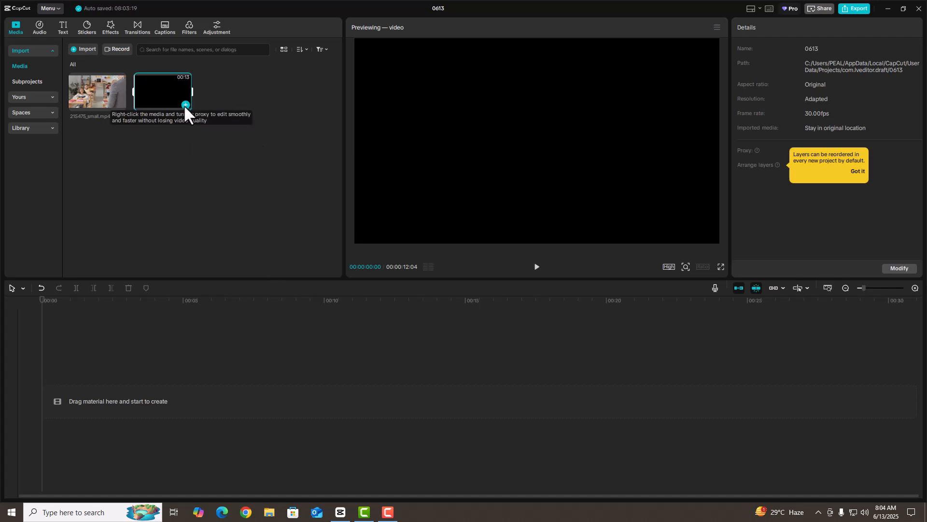
Add the 8852455 whiteboard video clip to the timeline, play it through, and move the playhead to 00:00:02:23.
{"action": "left_click", "coordinate": [186, 105]}
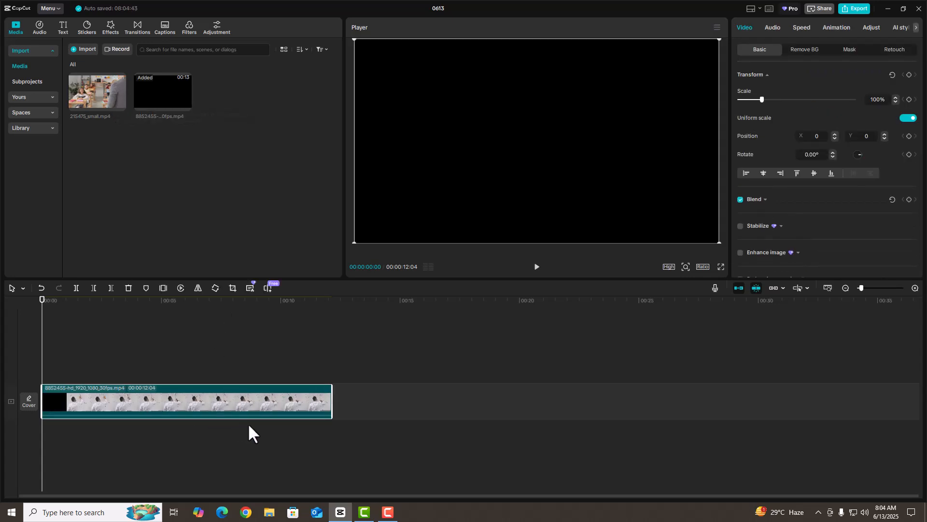
{"action": "left_click", "coordinate": [536, 267]}
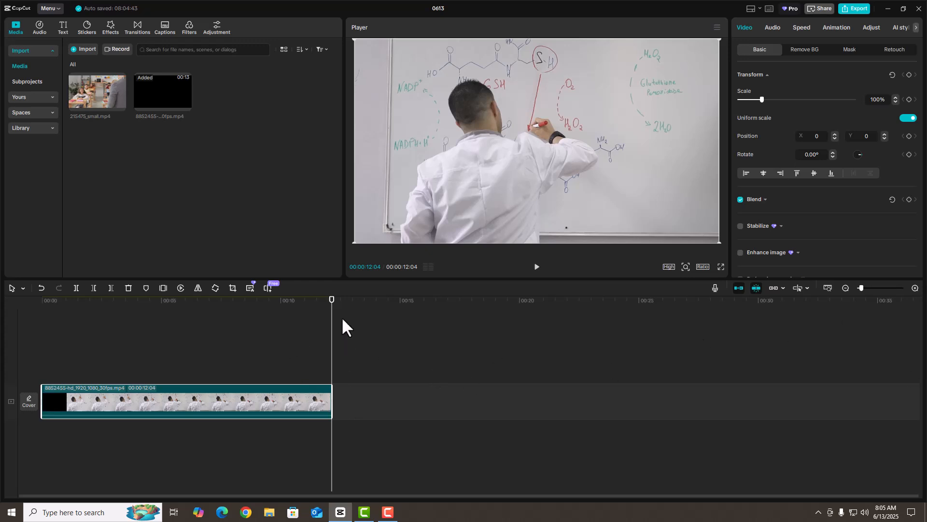
{"action": "left_click_drag", "start_coordinate": [331, 308], "coordinate": [108, 381]}
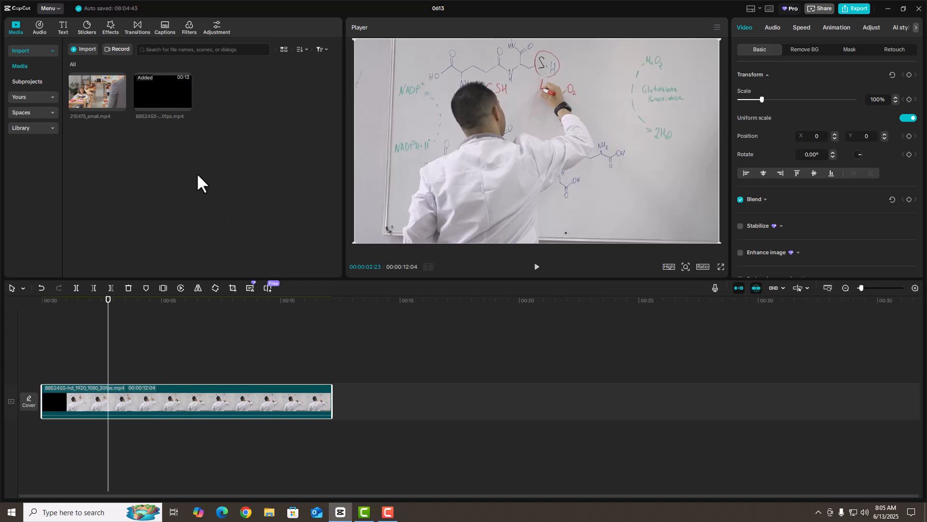
Add the Blur video effect above the clip and extend it over the clip's full length.
{"action": "left_click", "coordinate": [109, 27]}
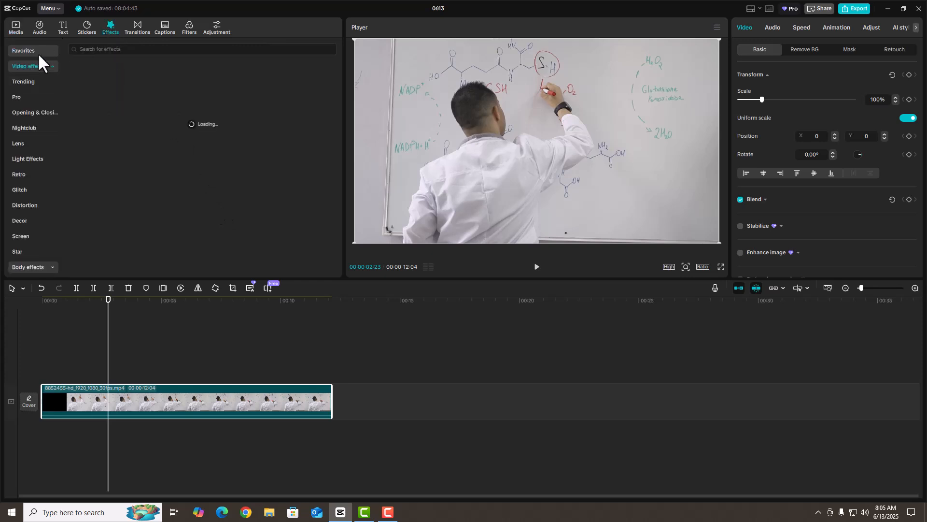
{"action": "left_click", "coordinate": [30, 67]}
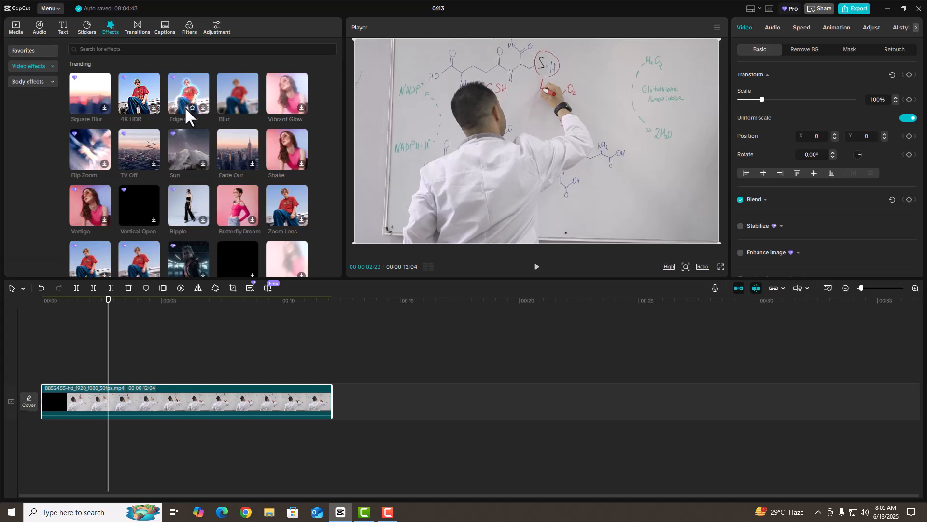
{"action": "left_click", "coordinate": [252, 106]}
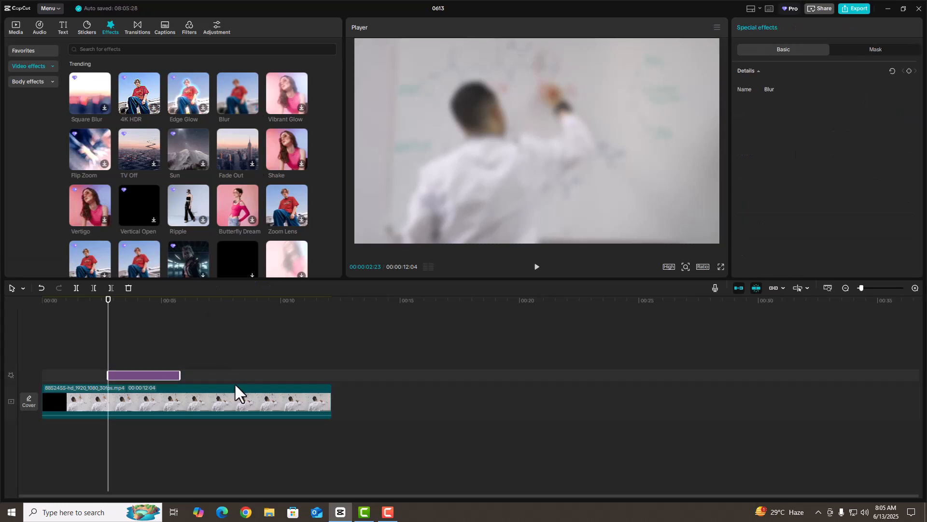
{"action": "left_click_drag", "start_coordinate": [151, 375], "coordinate": [338, 385]}
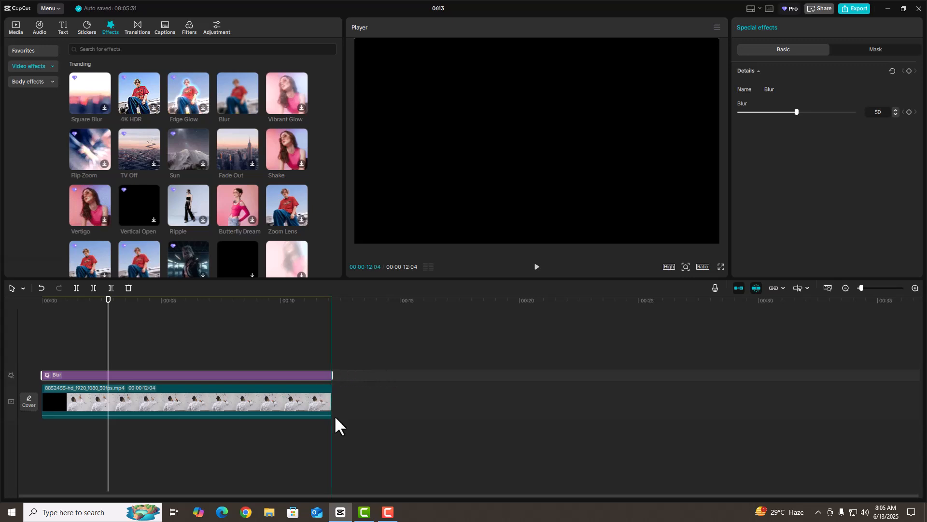
{"action": "left_click_drag", "start_coordinate": [108, 305], "coordinate": [25, 342]}
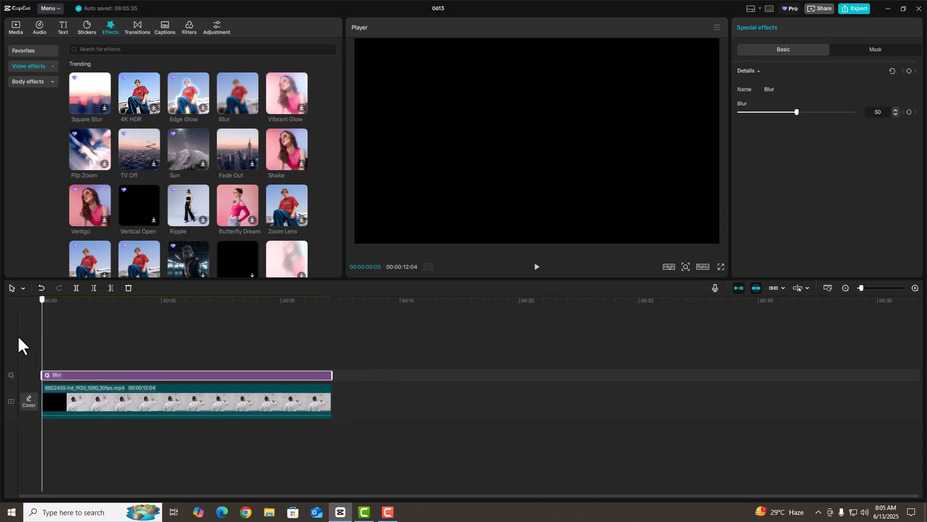
Set the Blur effect's strength to 36 and play part of the video to check it.
{"action": "left_click", "coordinate": [173, 341]}
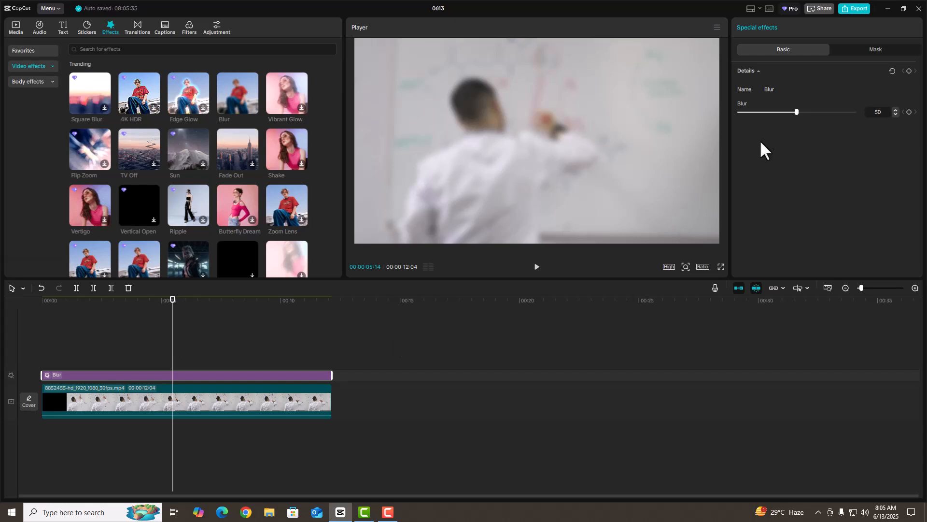
{"action": "left_click_drag", "start_coordinate": [797, 112], "coordinate": [777, 121]}
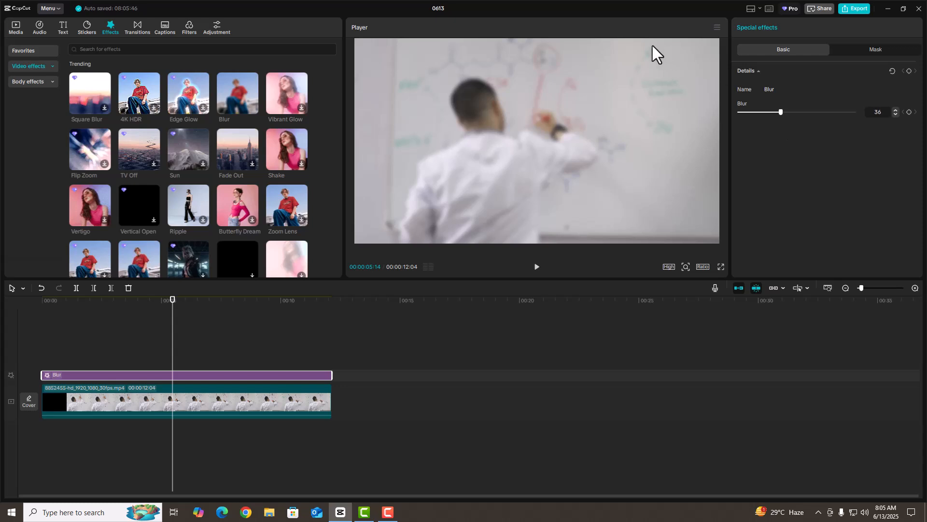
{"action": "left_click", "coordinate": [412, 410]}
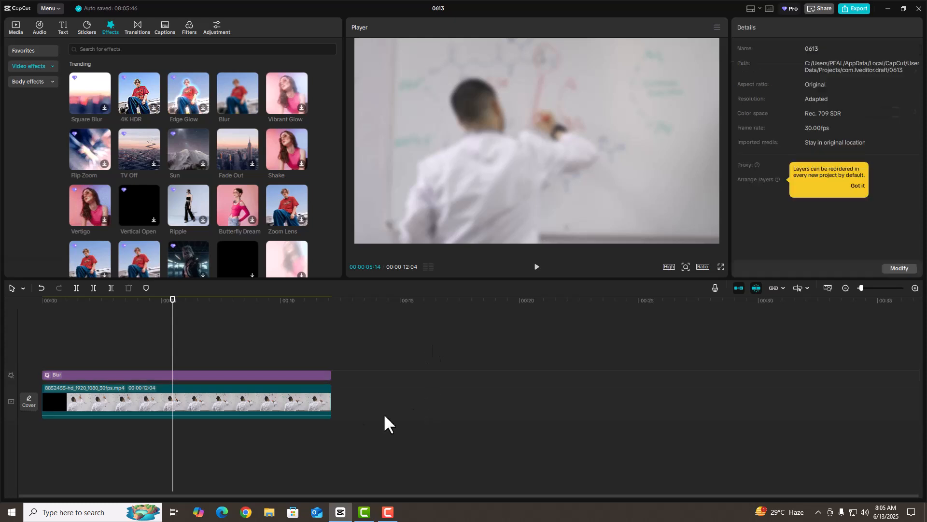
{"action": "left_click", "coordinate": [536, 269]}
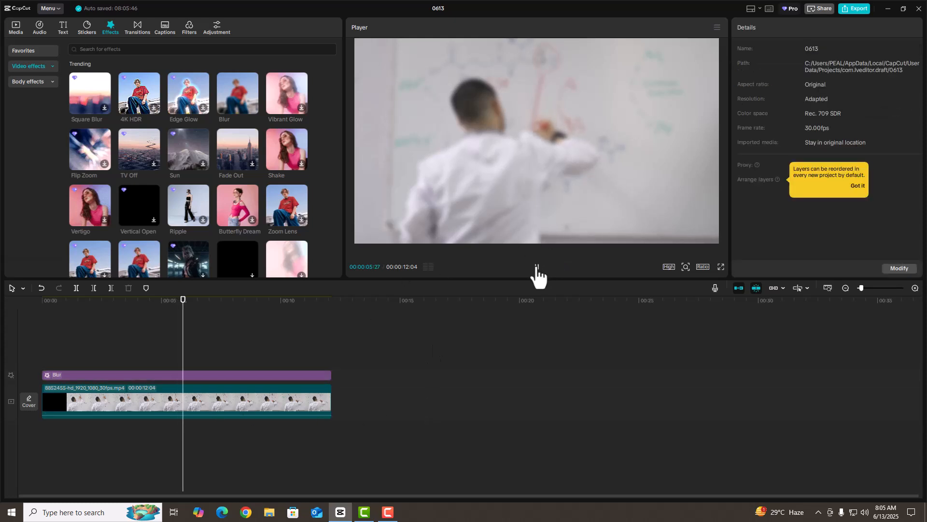
{"action": "left_click", "coordinate": [536, 269]}
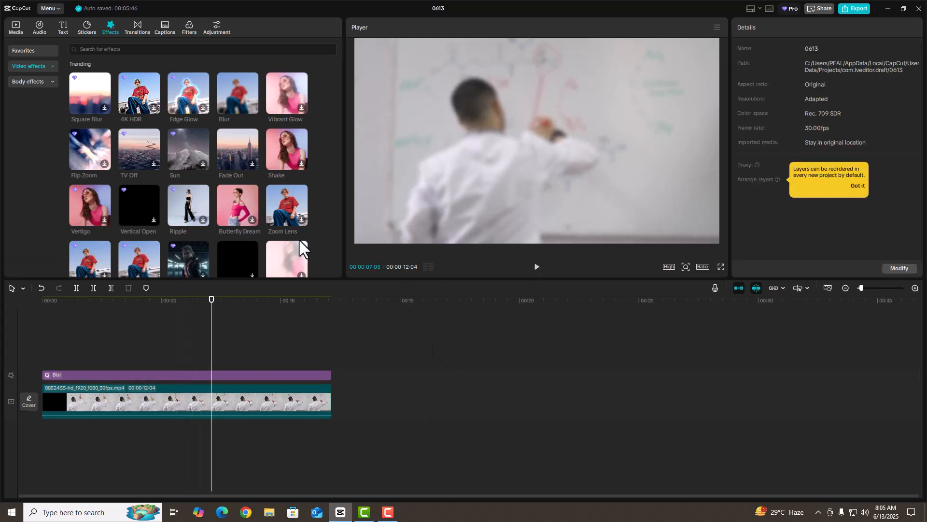
Place a second copy of the whiteboard clip on a track above the Blur effect, aligned with the timeline start.
{"action": "left_click", "coordinate": [17, 26]}
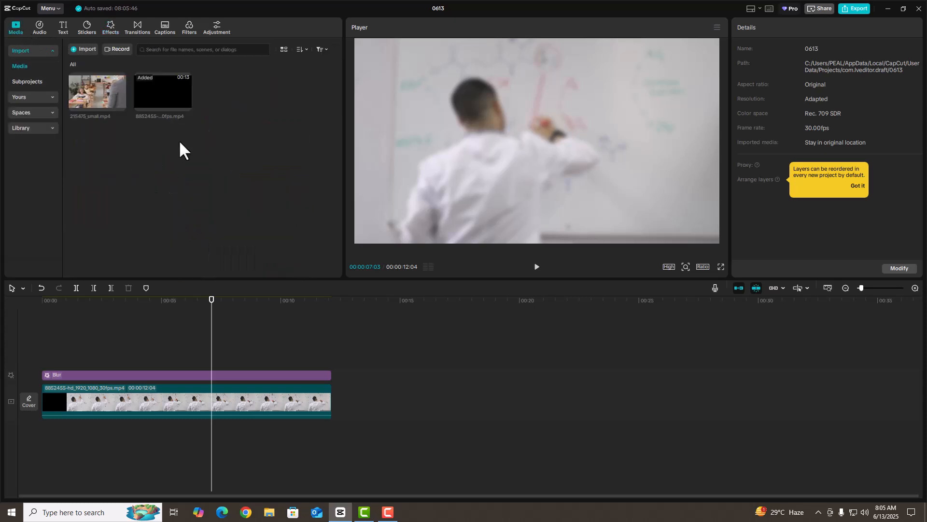
{"action": "mouse_move", "coordinate": [157, 92]}
{"action": "left_click", "coordinate": [189, 86]}
{"action": "left_click_drag", "start_coordinate": [157, 116], "coordinate": [42, 354]}
{"action": "left_click_drag", "start_coordinate": [145, 313], "coordinate": [216, 325]}
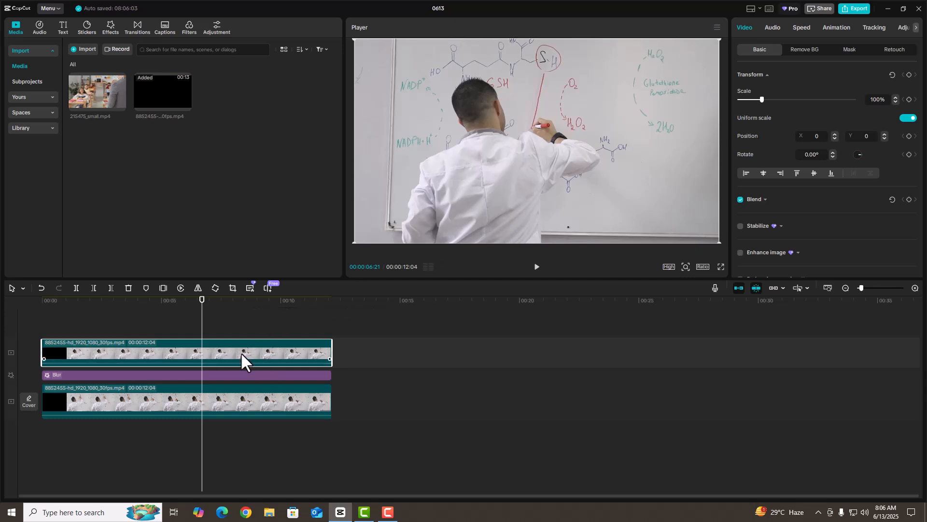
Add a Rectangle mask to the upper whiteboard clip.
{"action": "left_click", "coordinate": [849, 50]}
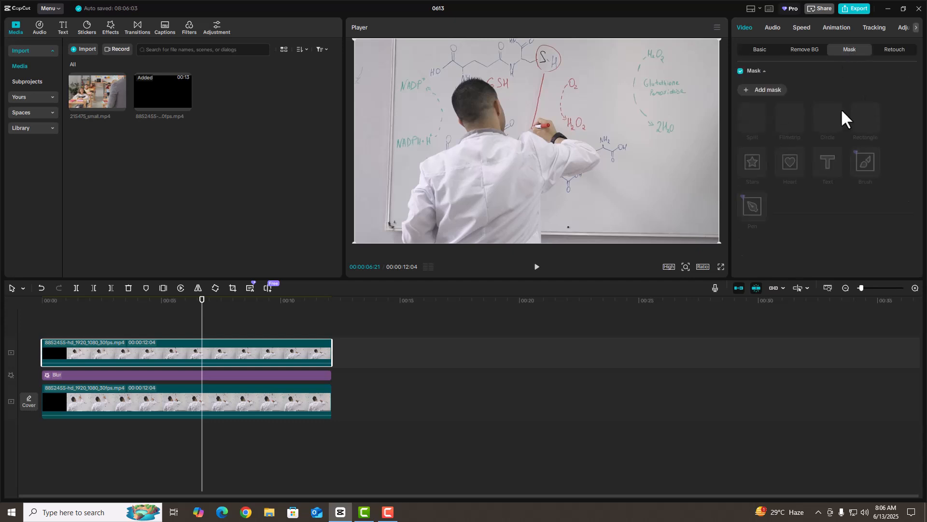
{"action": "left_click", "coordinate": [756, 91]}
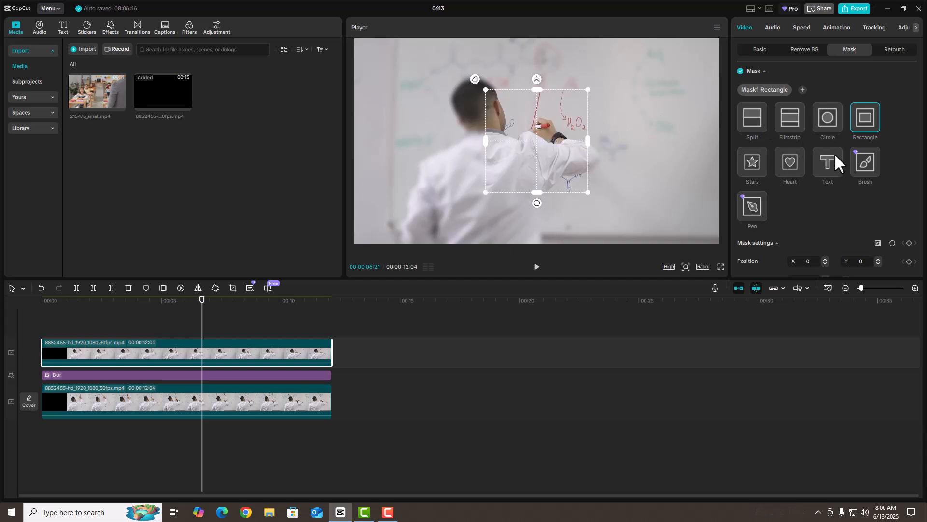
Try the Circle, Stars, Heart and Text mask shapes on the upper clip and return to Rectangle.
{"action": "left_click", "coordinate": [828, 116]}
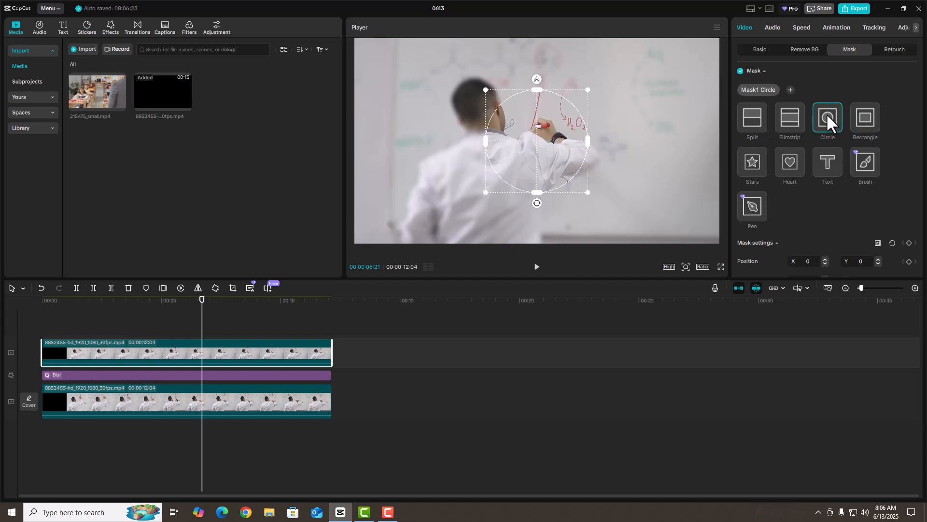
{"action": "left_click", "coordinate": [868, 126]}
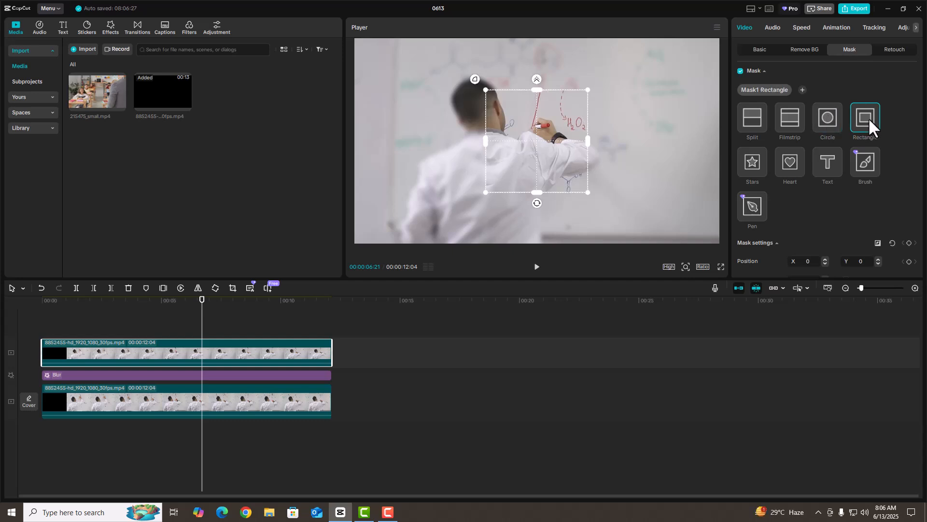
{"action": "left_click", "coordinate": [758, 169]}
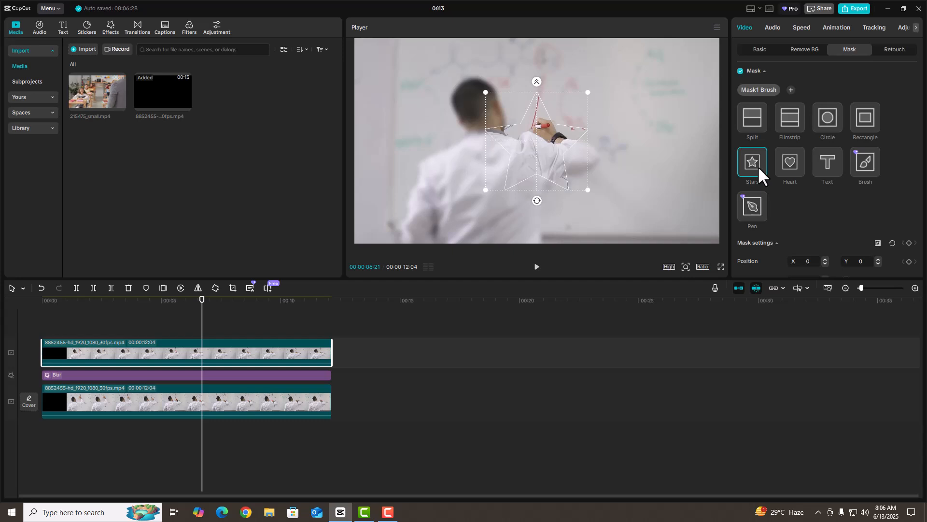
{"action": "left_click", "coordinate": [789, 164]}
{"action": "left_click", "coordinate": [828, 171]}
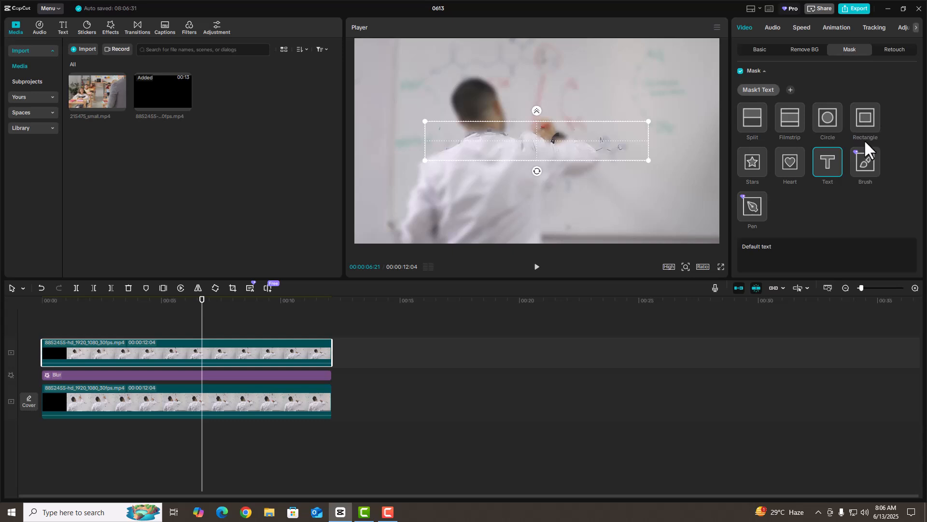
{"action": "left_click", "coordinate": [864, 119]}
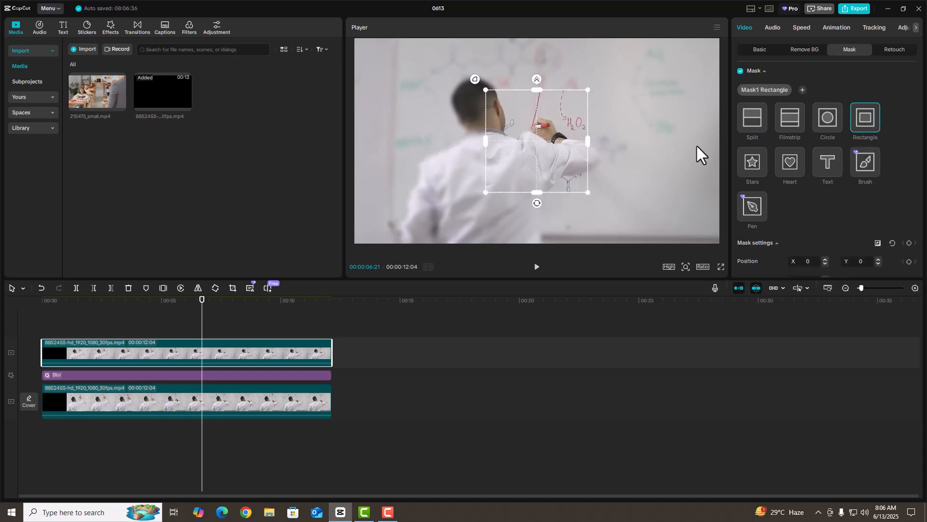
Fit the rectangle mask around the green writing on the whiteboard's right side at about X 652, Y 254, and invert it.
{"action": "left_click_drag", "start_coordinate": [516, 127], "coordinate": [662, 92]}
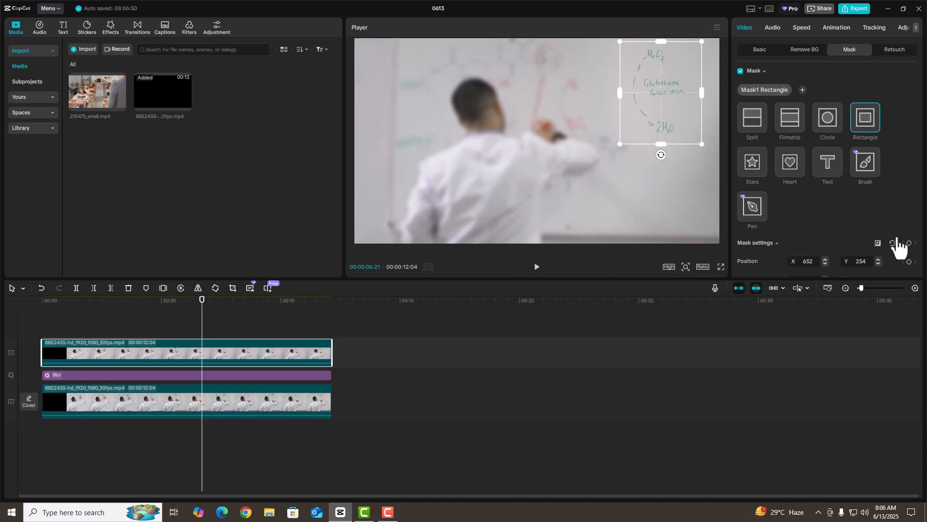
{"action": "mouse_move", "coordinate": [923, 150]}
{"action": "left_mouse_down"}
{"action": "mouse_move", "coordinate": [926, 212]}
{"action": "mouse_move", "coordinate": [926, 157]}
{"action": "left_mouse_up"}
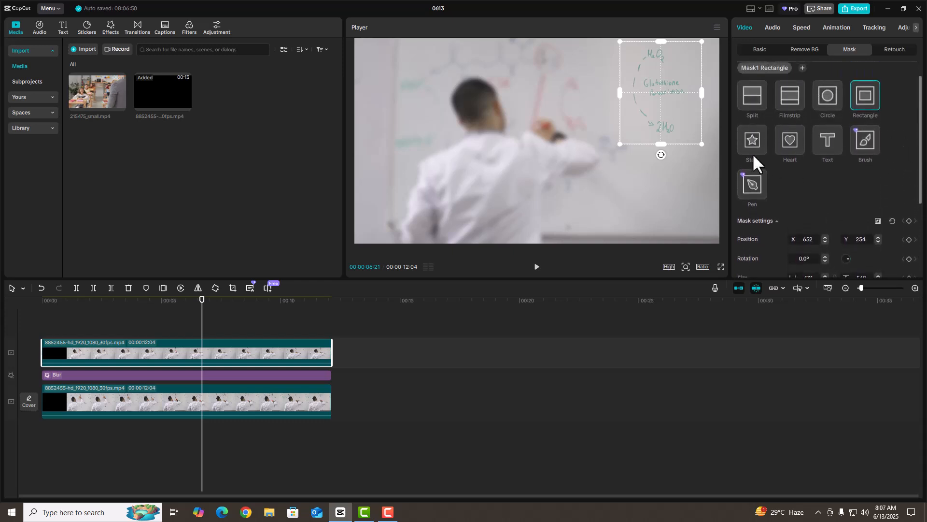
{"action": "left_click", "coordinate": [877, 222]}
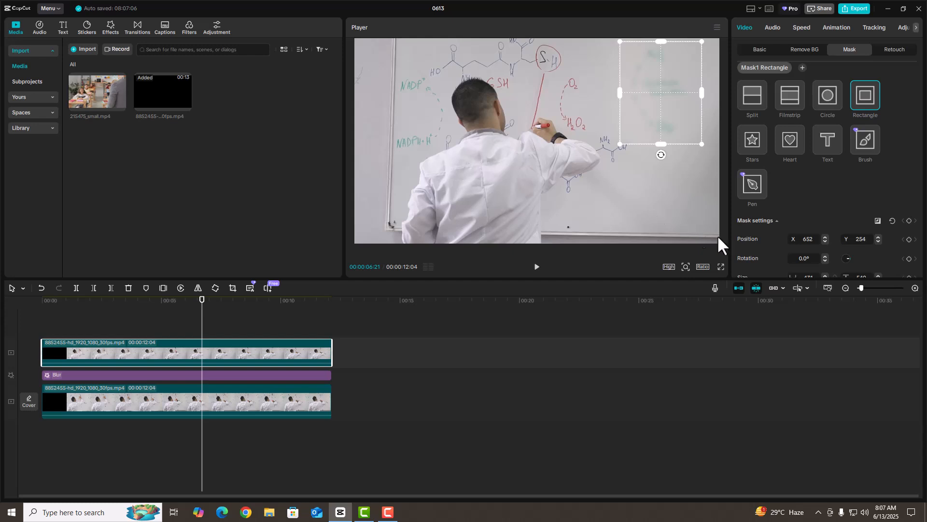
Play the video from near the beginning to check the blur over the green writing.
{"action": "left_click", "coordinate": [245, 319]}
{"action": "left_click", "coordinate": [68, 326]}
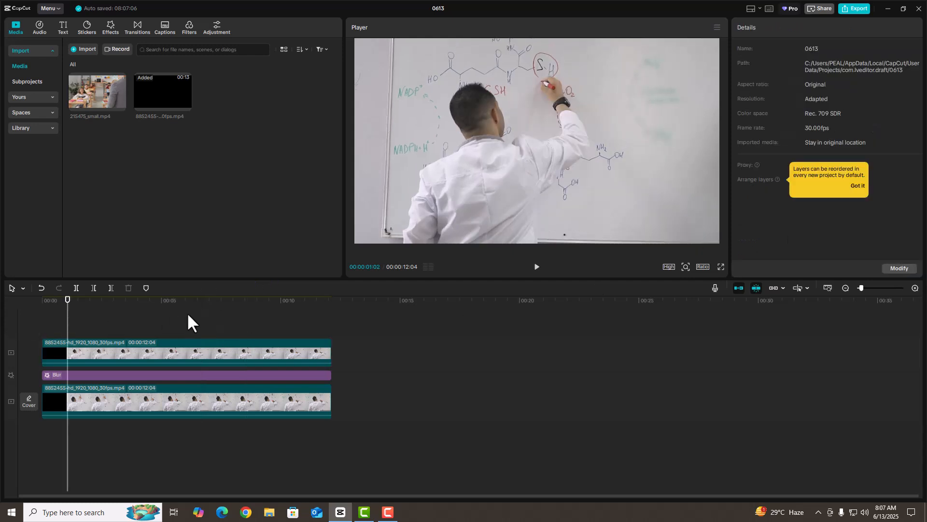
{"action": "left_click", "coordinate": [537, 269]}
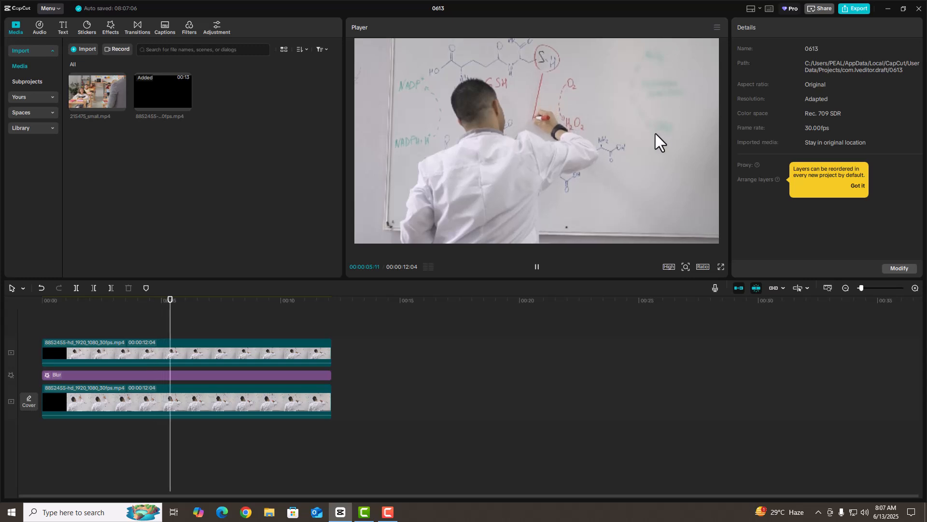
{"action": "left_click", "coordinate": [536, 267]}
Raise the Blur effect's strength to 100 and play part of the video to check the masked area.
{"action": "left_click", "coordinate": [294, 354]}
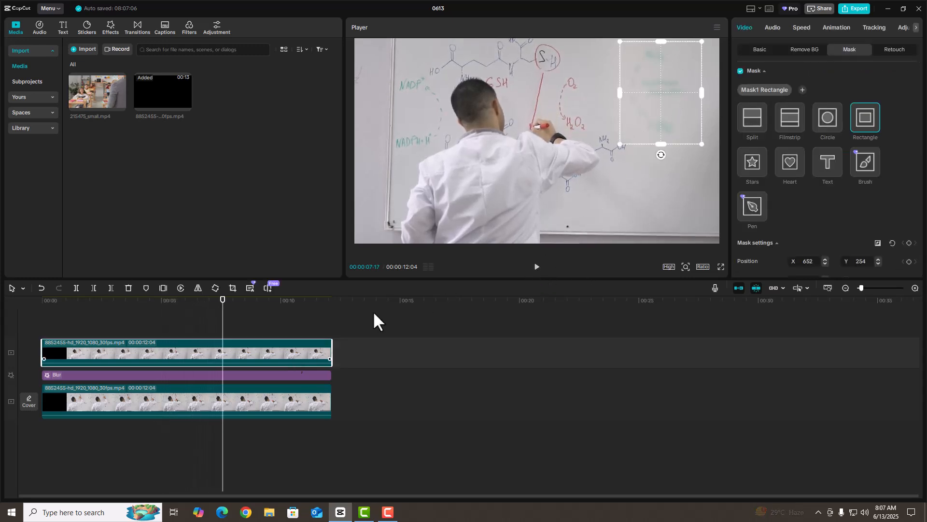
{"action": "left_click", "coordinate": [284, 377]}
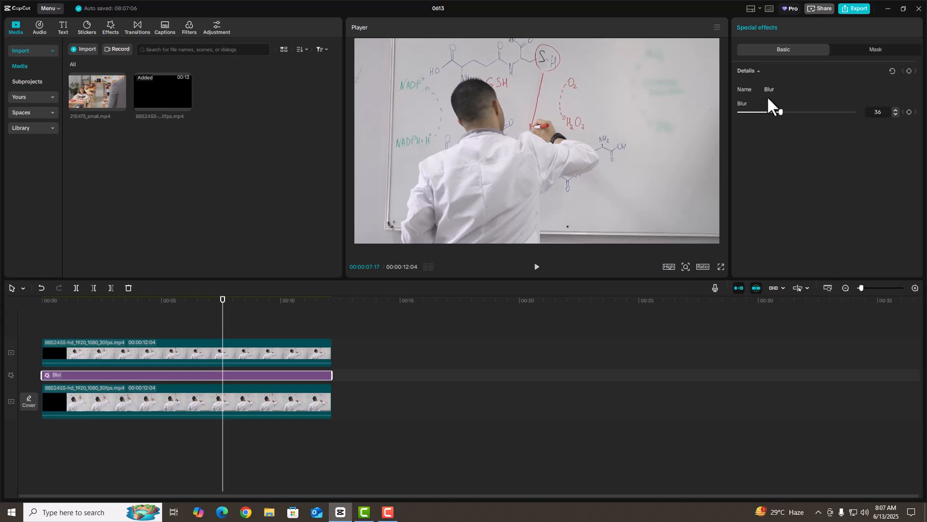
{"action": "mouse_move", "coordinate": [778, 113]}
{"action": "left_mouse_down"}
{"action": "mouse_move", "coordinate": [743, 112]}
{"action": "mouse_move", "coordinate": [791, 114]}
{"action": "left_mouse_up"}
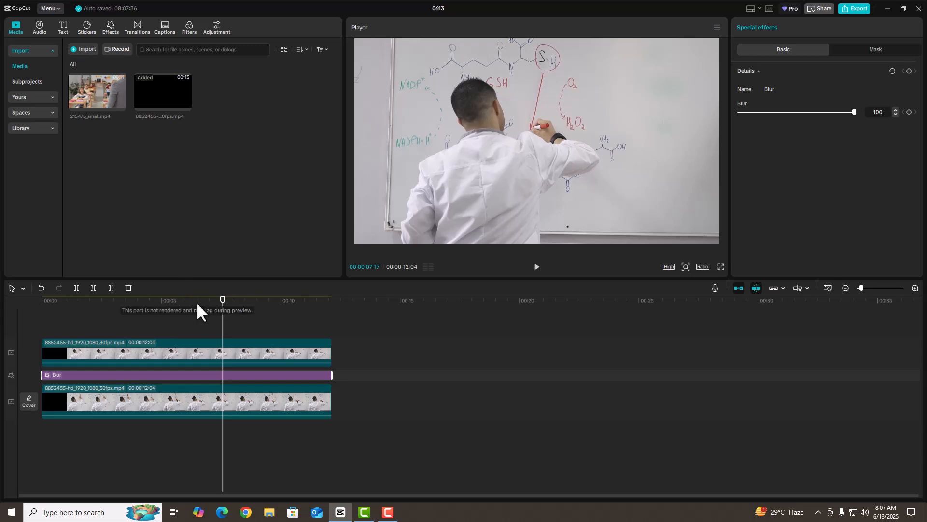
{"action": "left_click", "coordinate": [146, 328]}
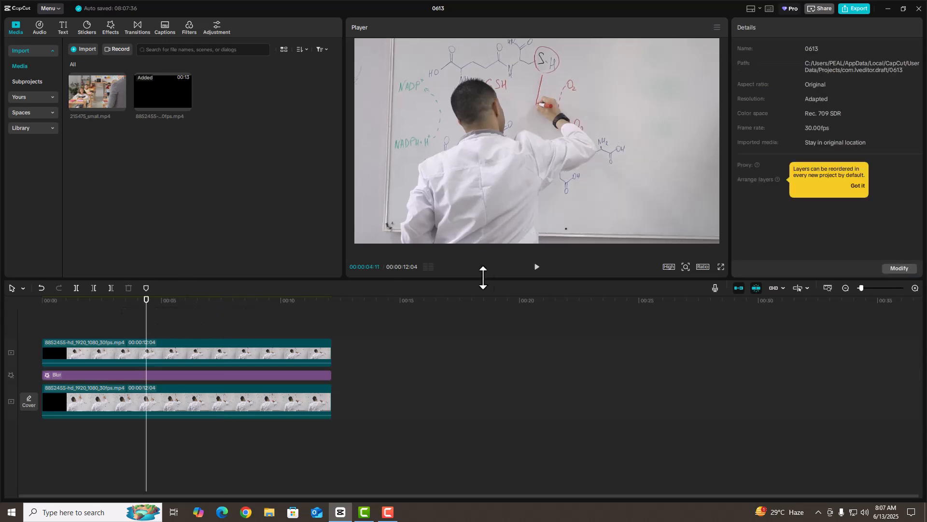
{"action": "left_click", "coordinate": [538, 269]}
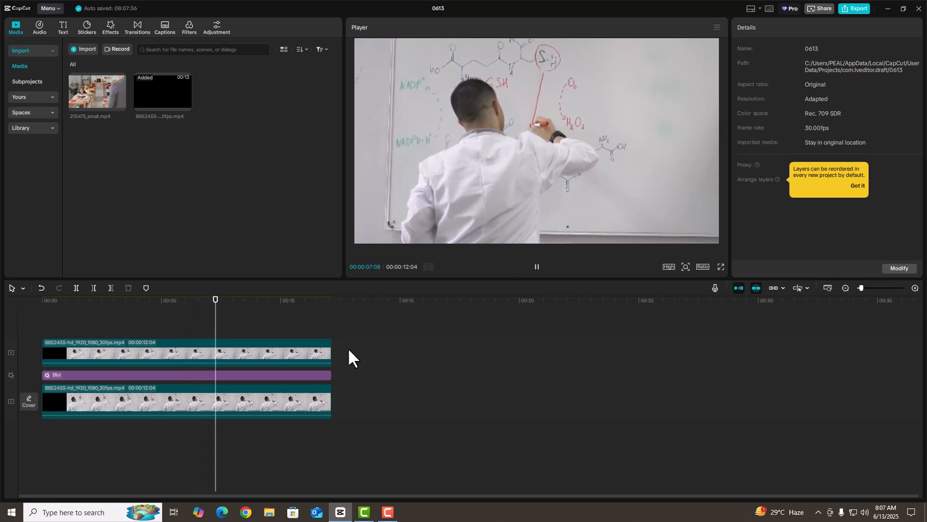
{"action": "left_click", "coordinate": [536, 268]}
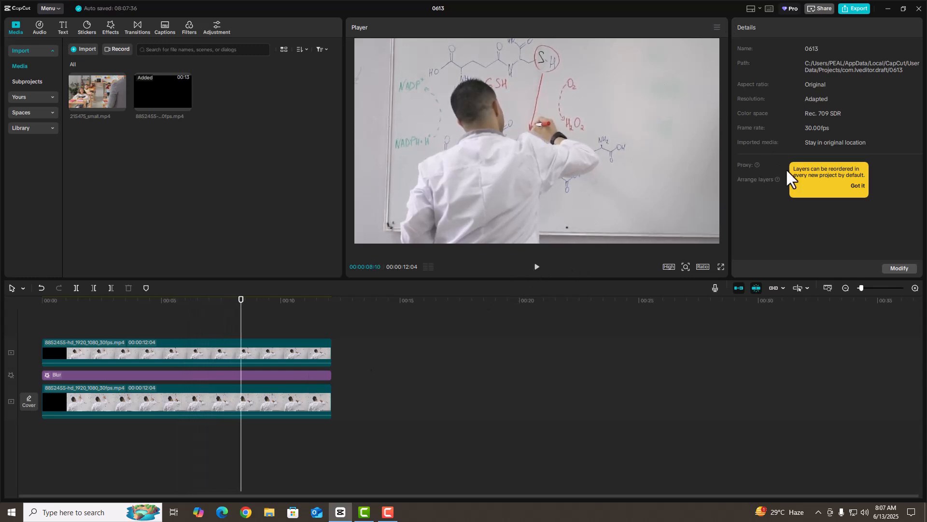
Lower the Blur effect's strength well below the maximum and play part of the video to check it.
{"action": "left_click", "coordinate": [263, 372]}
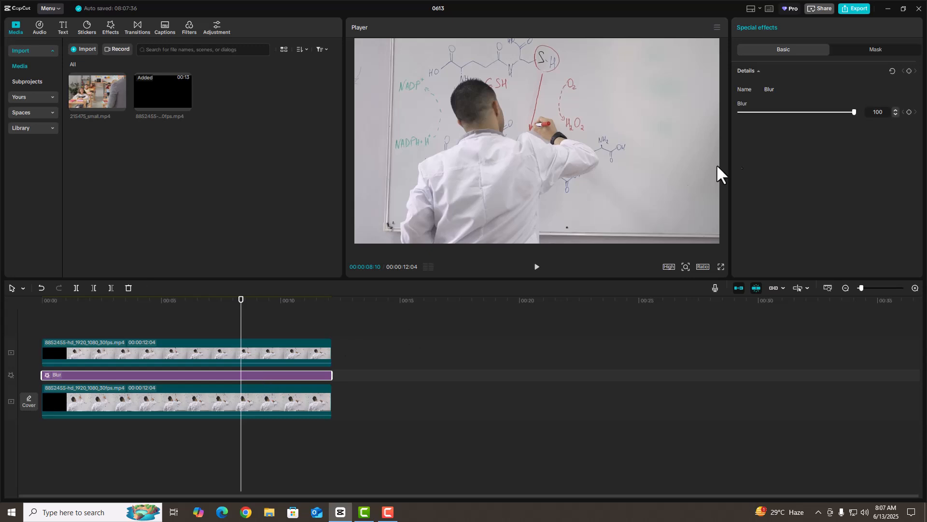
{"action": "left_click_drag", "start_coordinate": [853, 112], "coordinate": [779, 114]}
{"action": "left_click", "coordinate": [140, 330]}
{"action": "left_click", "coordinate": [537, 267]}
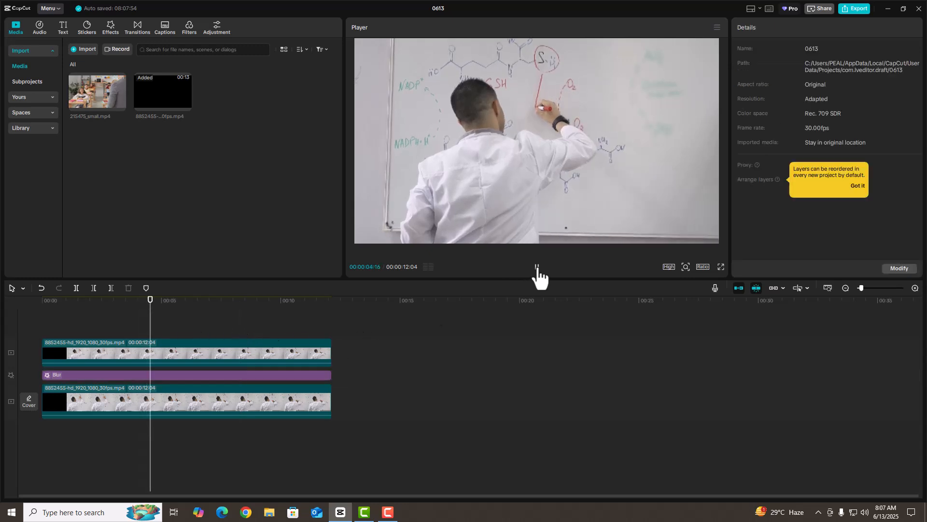
{"action": "left_click", "coordinate": [538, 269]}
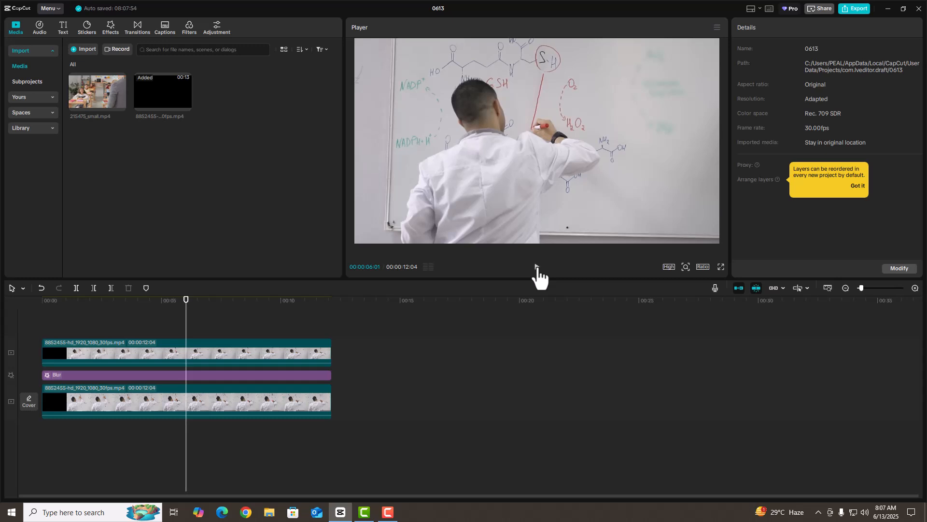